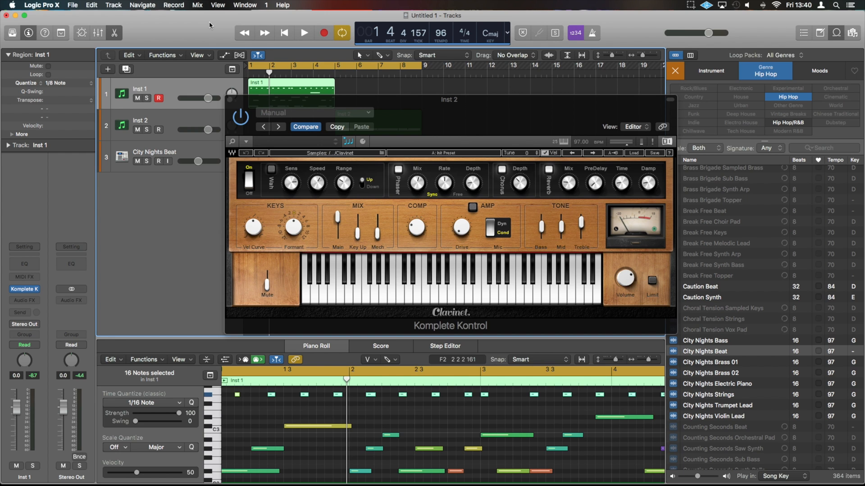
Step: Toggle the Clavinet's Wah effect on and back off, and view the Clavinet presets in the sound browser
left_click(271, 170)
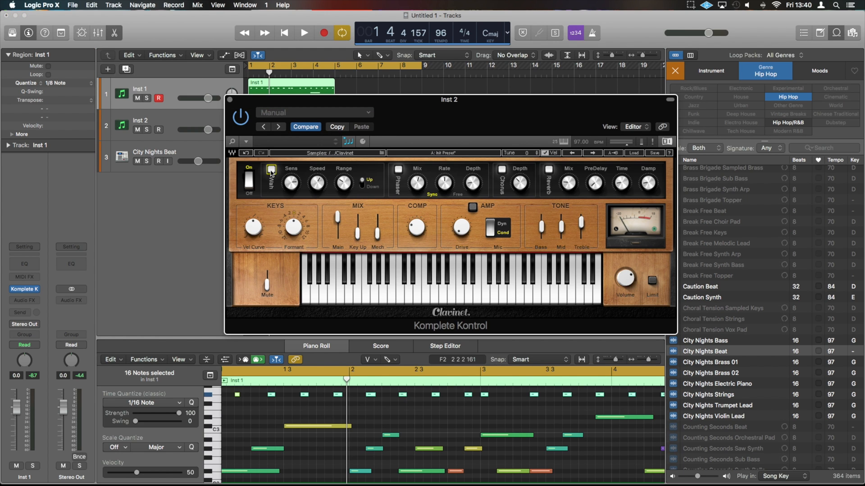
left_click(271, 170)
left_click(299, 150)
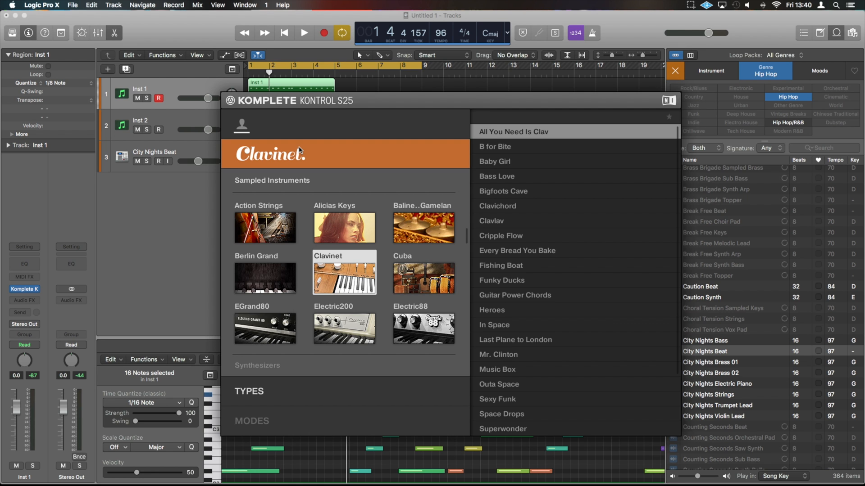
left_click(299, 150)
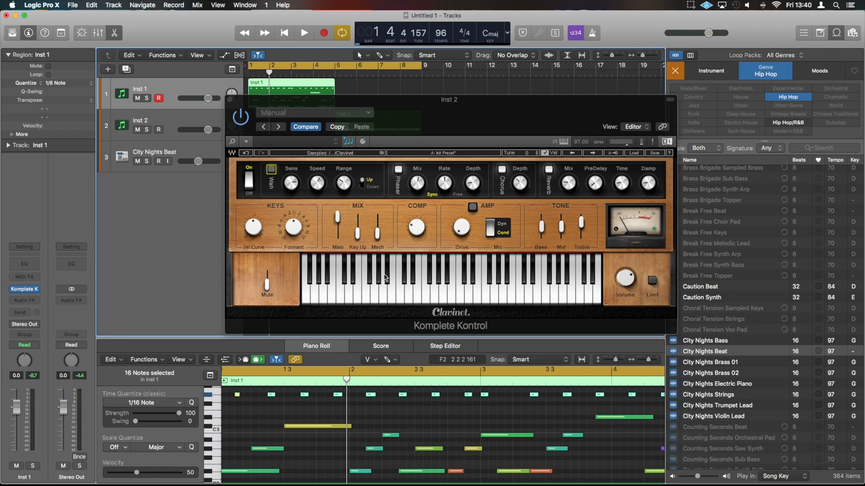
Step: Play the City Nights Beat track in solo, stop playback and remove the solo
left_click(147, 161)
key("space")
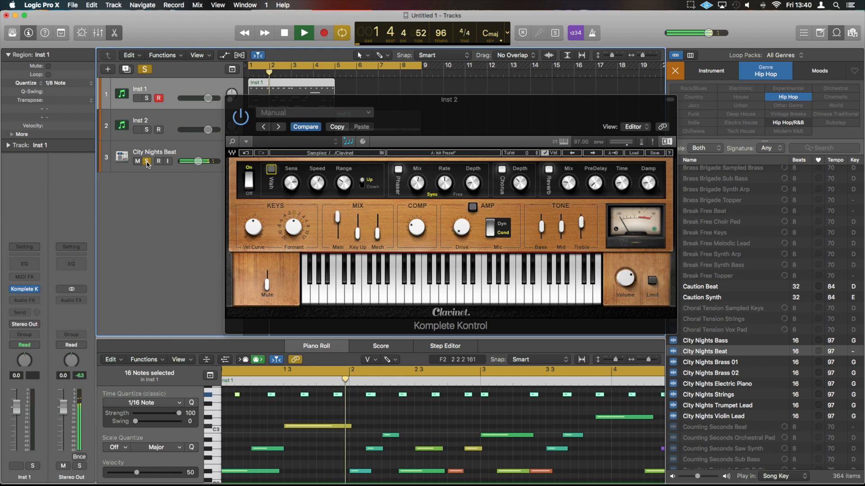
key("space")
left_click(147, 162)
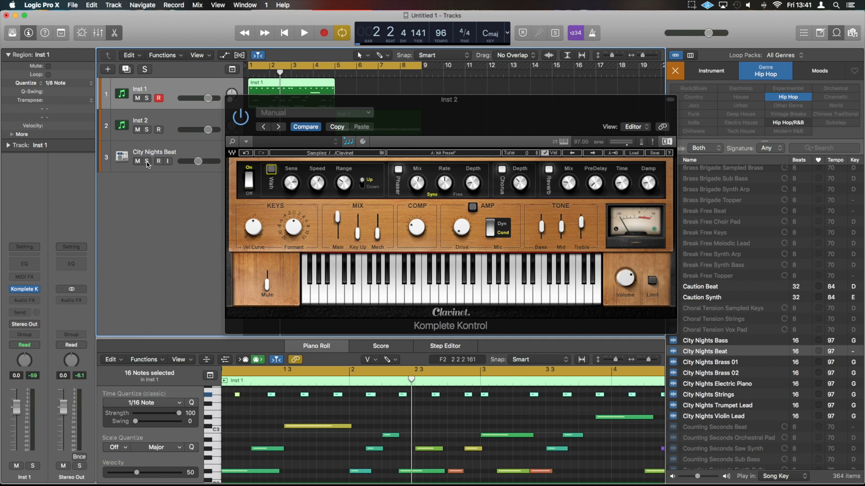
Step: Play the full arrangement while moving the Inst 2 plugin window clear of the regions and opening the Inst 1 Clavinet window over it
key("space")
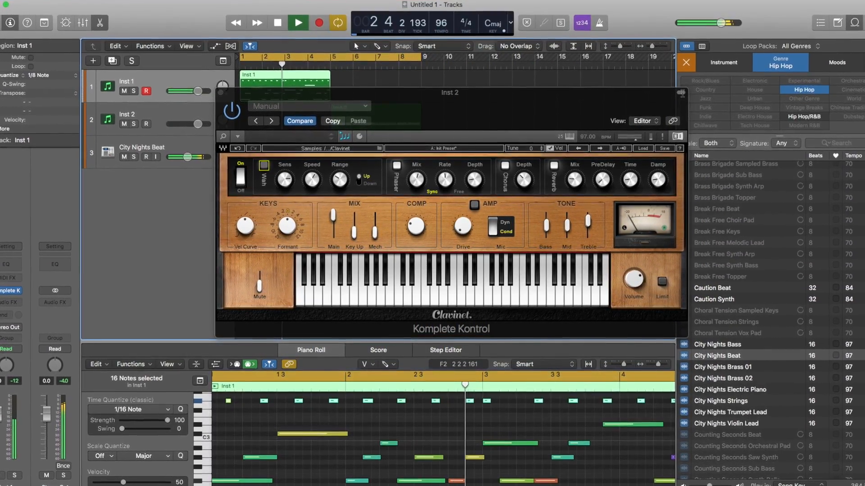
left_click(680, 94)
left_click_drag(636, 94, 636, 139)
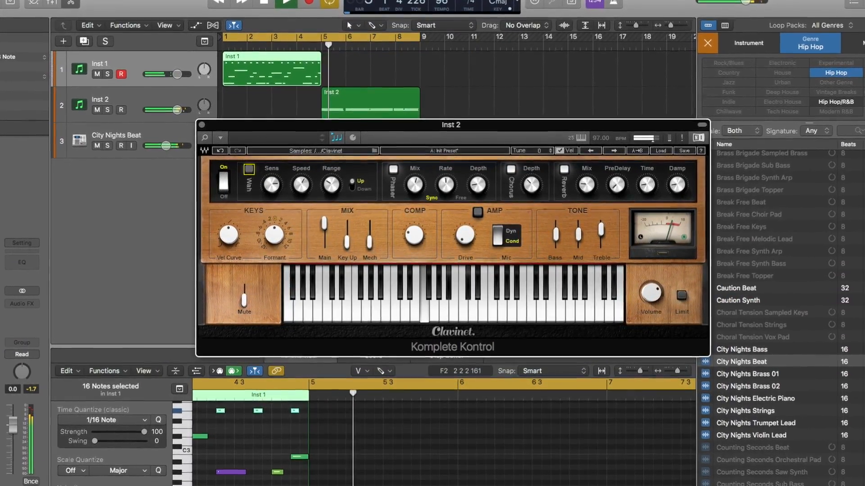
left_click(1, 291)
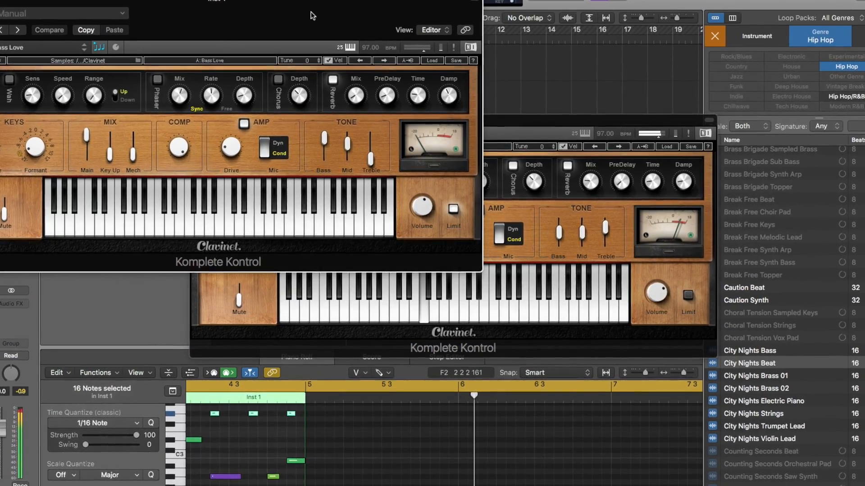
left_click(474, 1)
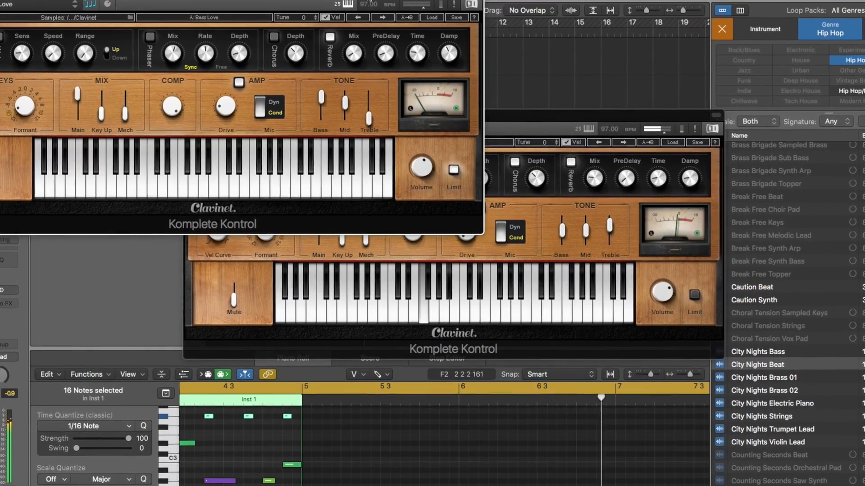
left_click_drag(369, 0, 617, 28)
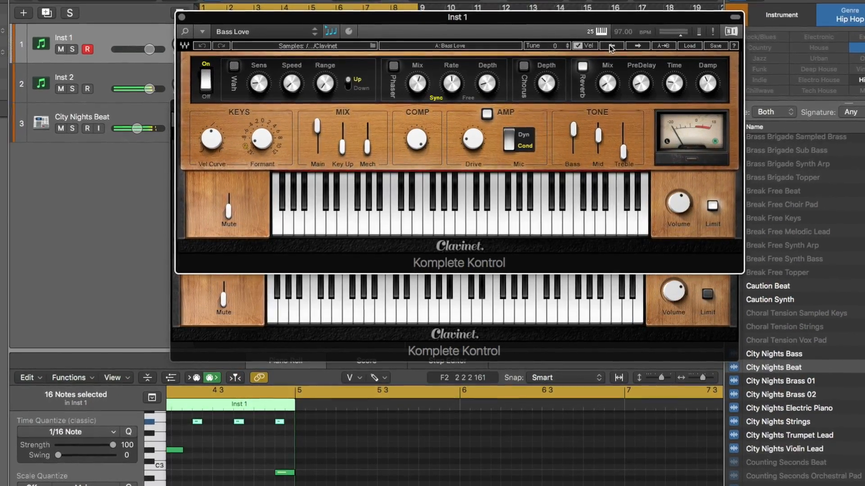
Step: Audition the Clavichord preset on Inst 1, switching the track selection to Inst 2 and back
left_click(609, 46)
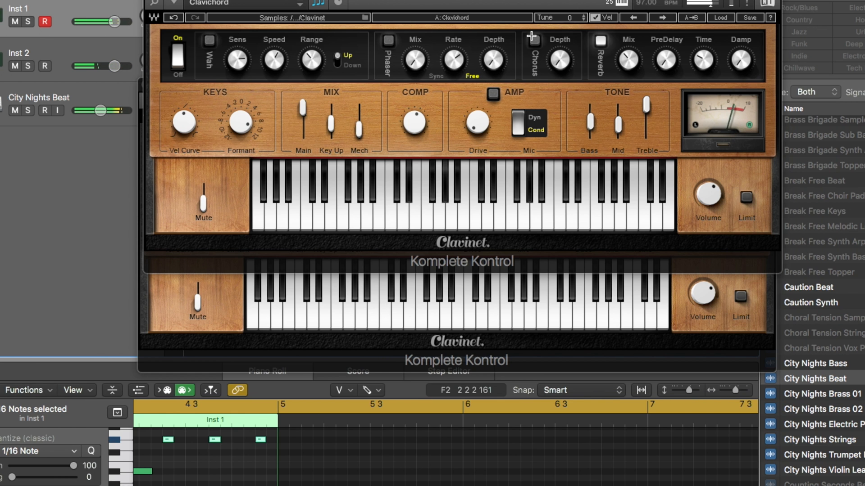
key("Down")
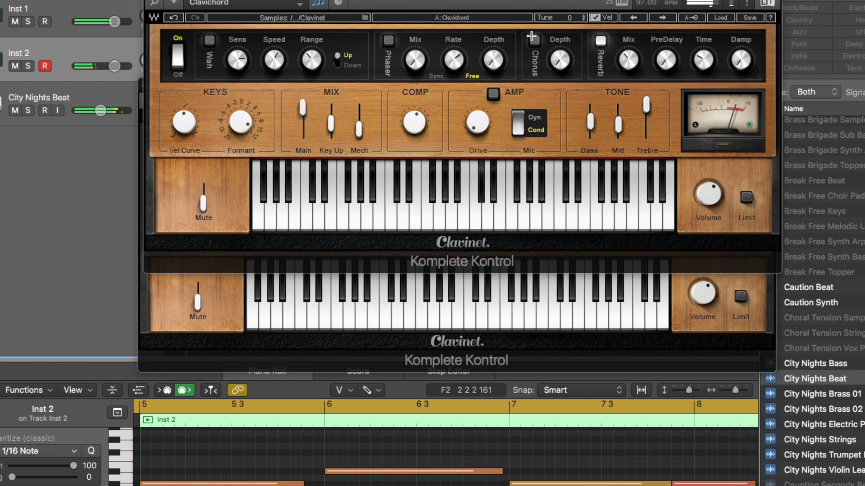
key("Up")
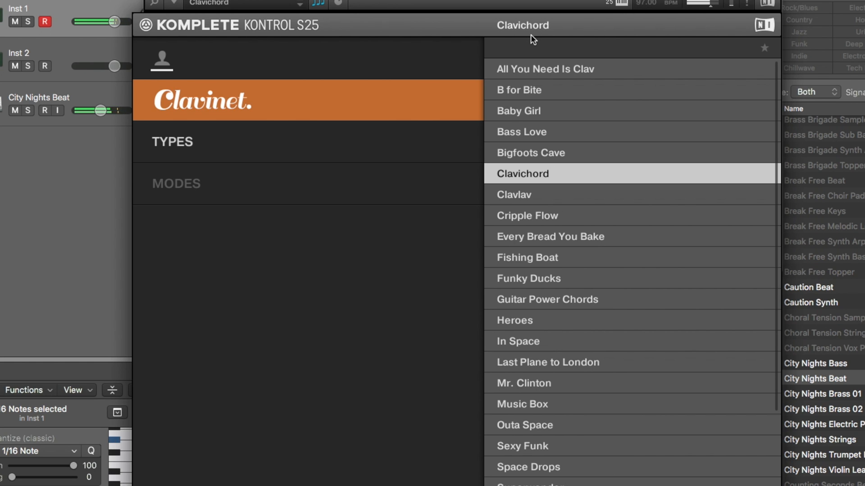
Step: Load the Every Bread You Bake preset on the Inst 1 track
key("Down")
key("Down")
key("Down")
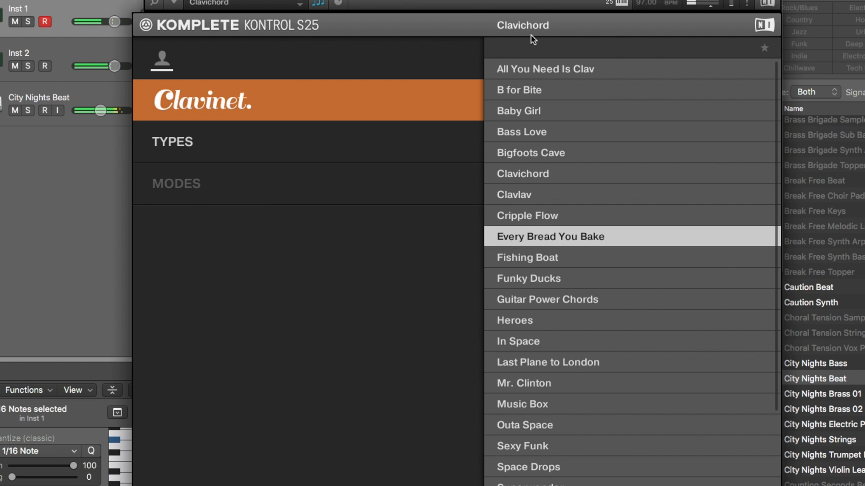
key("Return")
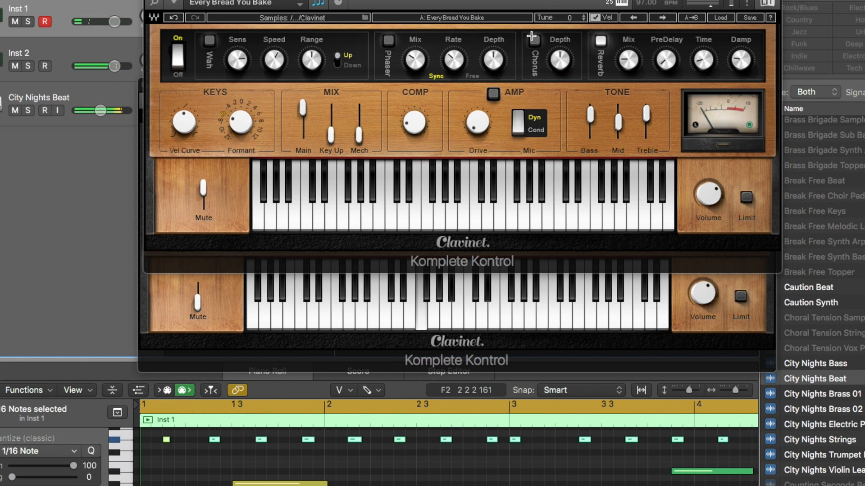
Step: Load the Fishing Boat preset on the Inst 2 track, browse on to Heroes and leave the browser
key("Down")
key("Return")
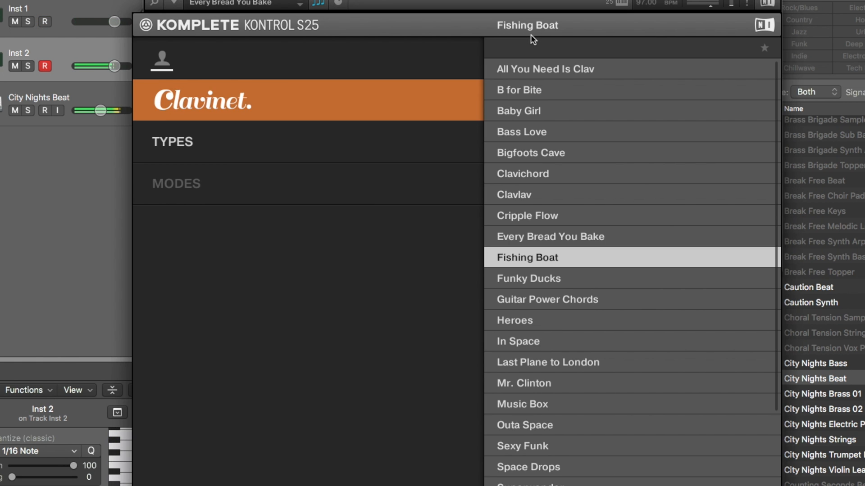
key("Down")
key("Down")
key("Down")
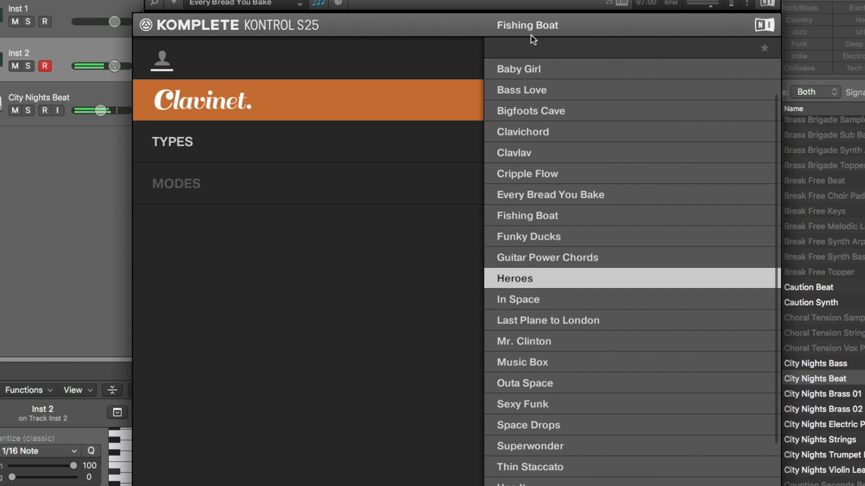
key("Escape")
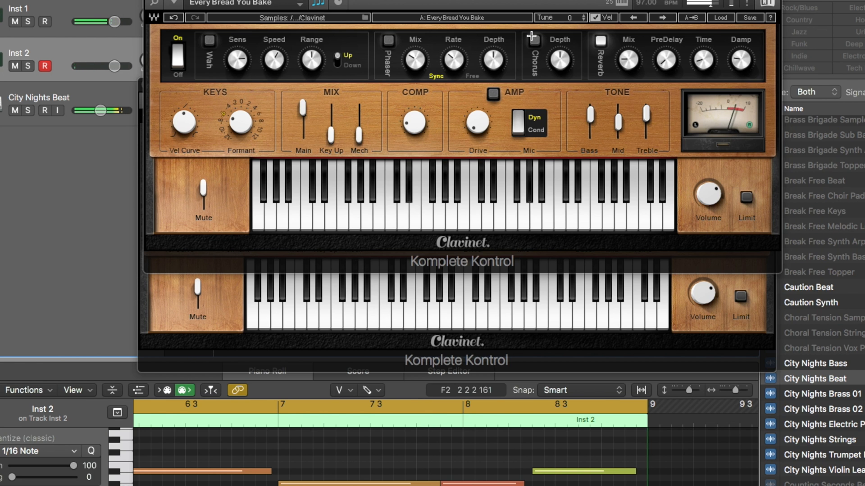
Step: Return to the Inst 1 track and load the Music Box preset
key("Up")
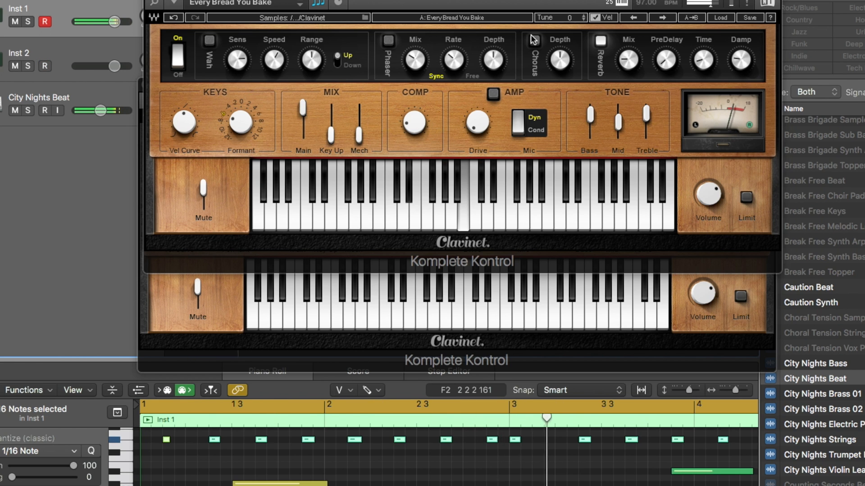
key("Return")
key("Down")
key("Down")
key("Down")
key("Down")
key("Down")
key("Down")
key("Down")
key("Down")
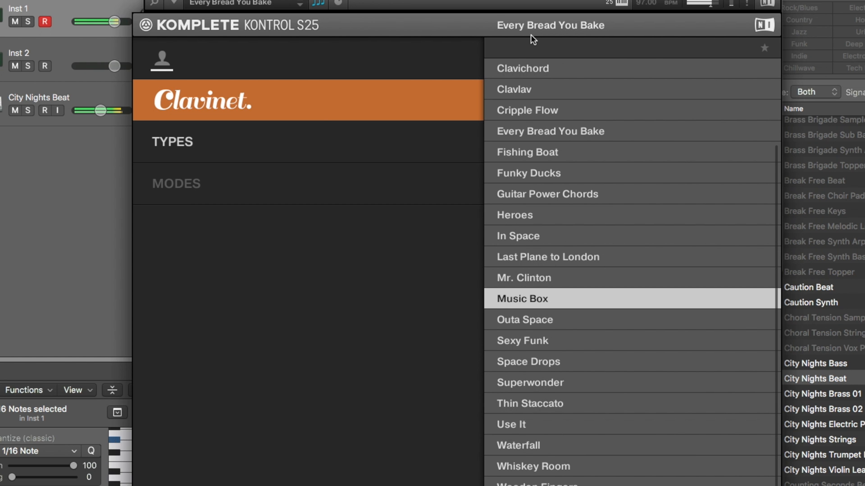
key("Return")
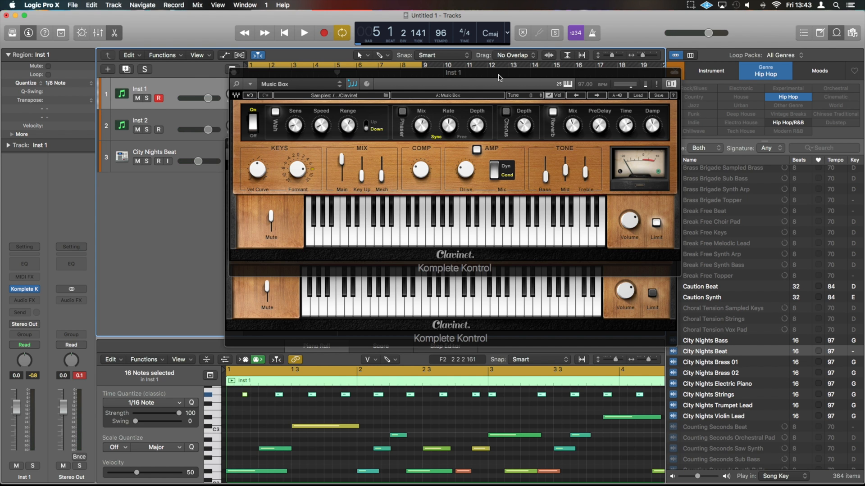
Step: Move the Inst 1 plugin window below the regions and test the effects section's power switch, leaving it on
left_click_drag(500, 73, 497, 145)
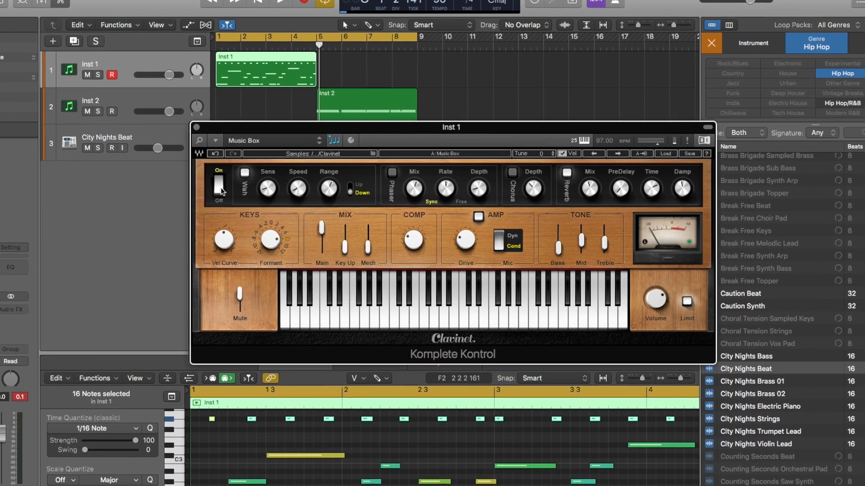
left_click(252, 196)
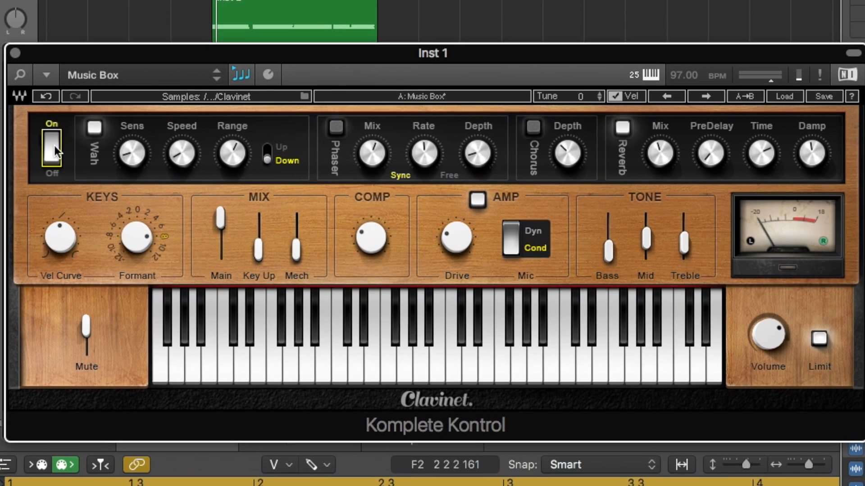
left_click(55, 145)
left_click(55, 145)
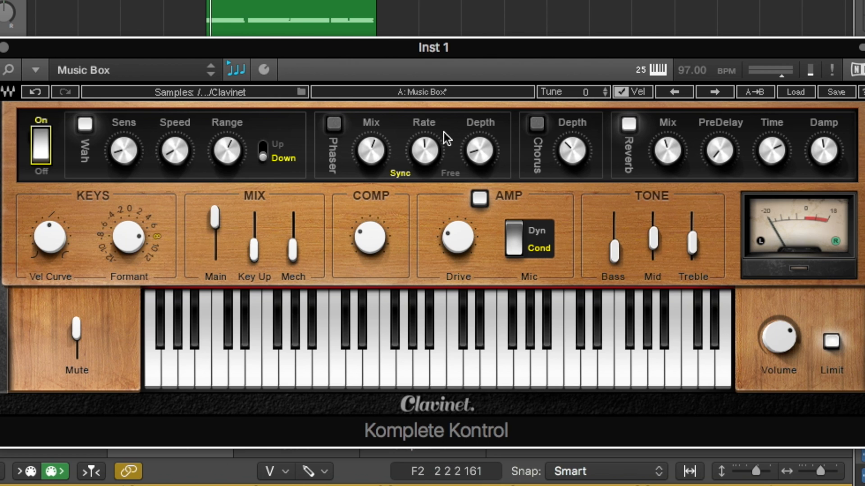
Step: Audition the Phaser, Chorus and Reverb by toggling each effect, leaving only the Reverb on among them
left_click(333, 126)
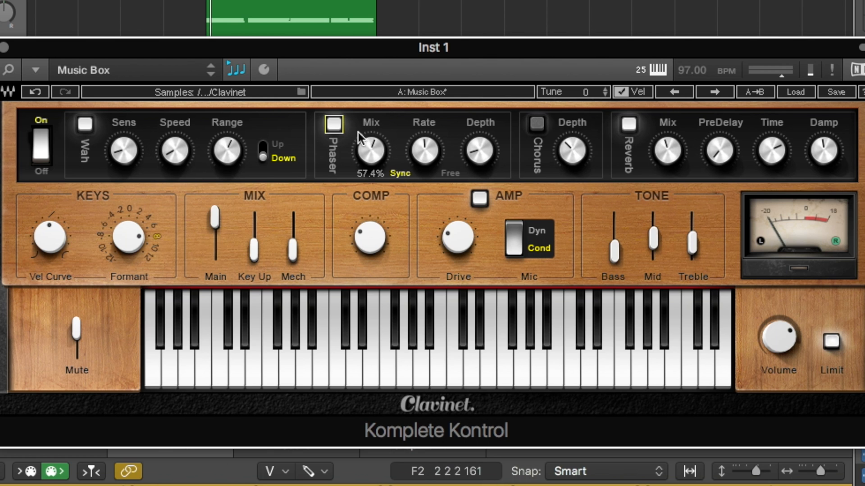
left_click(331, 125)
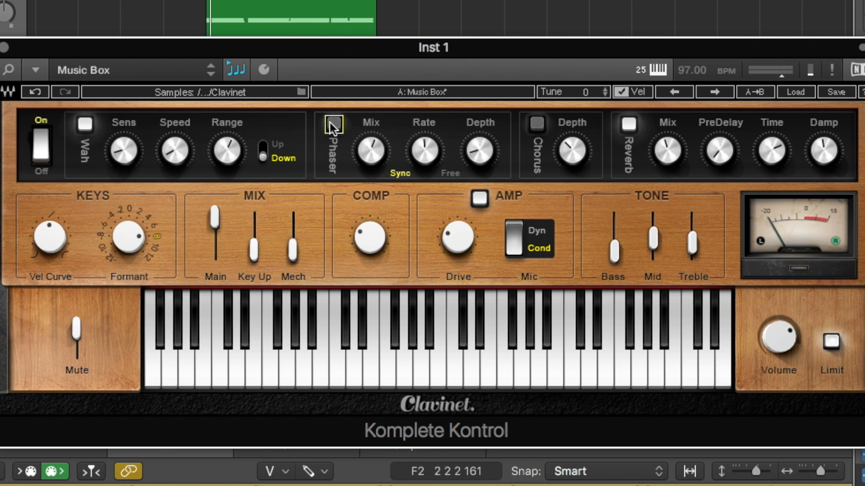
left_click(532, 123)
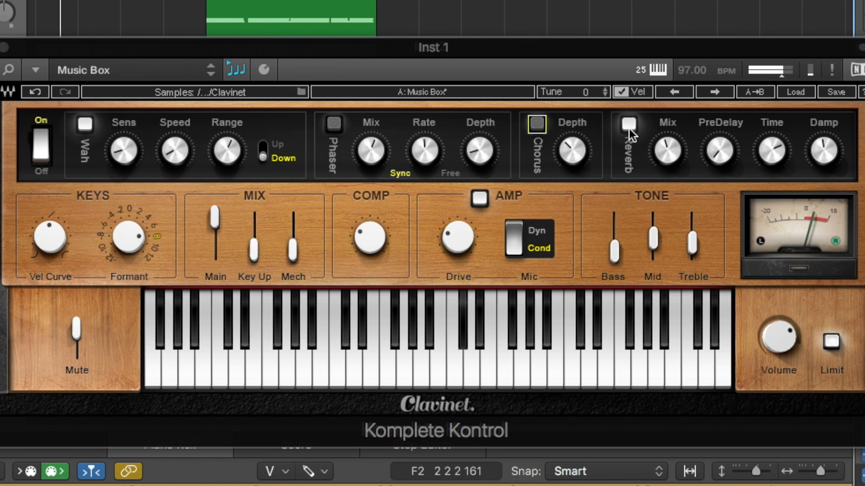
left_click(629, 129)
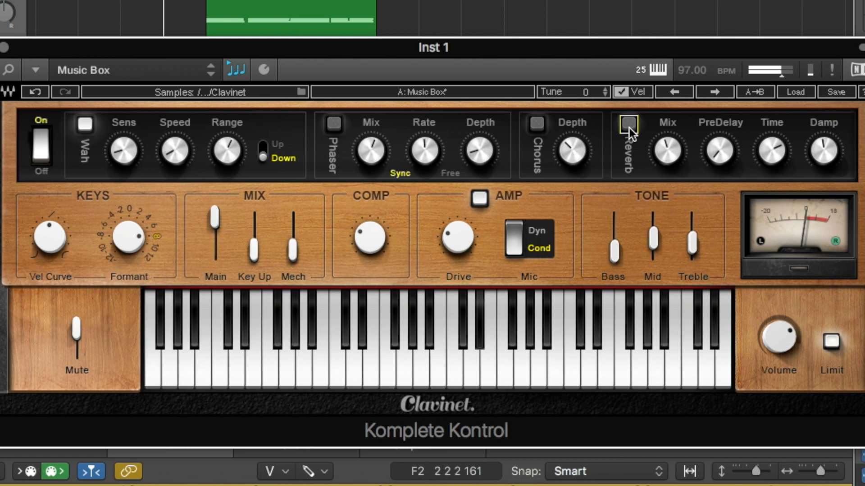
left_click(629, 127)
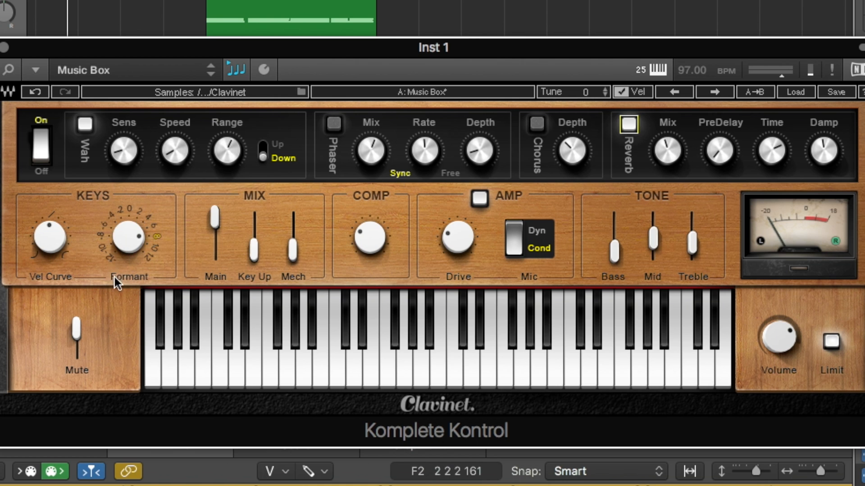
Step: Examine the Clavinet's Vel Curve, Mech and Comp controls
left_click(52, 215)
left_click(61, 237)
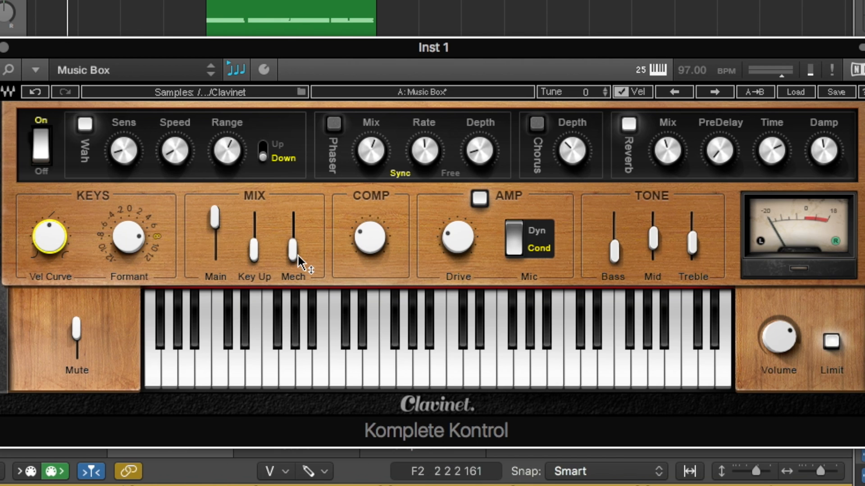
mouse_move(296, 254)
mouse_move(379, 249)
Step: Raise the Amp Drive while bypassing and re-enabling the amp, and compare its Dyn mic setting with Cond
left_click(479, 198)
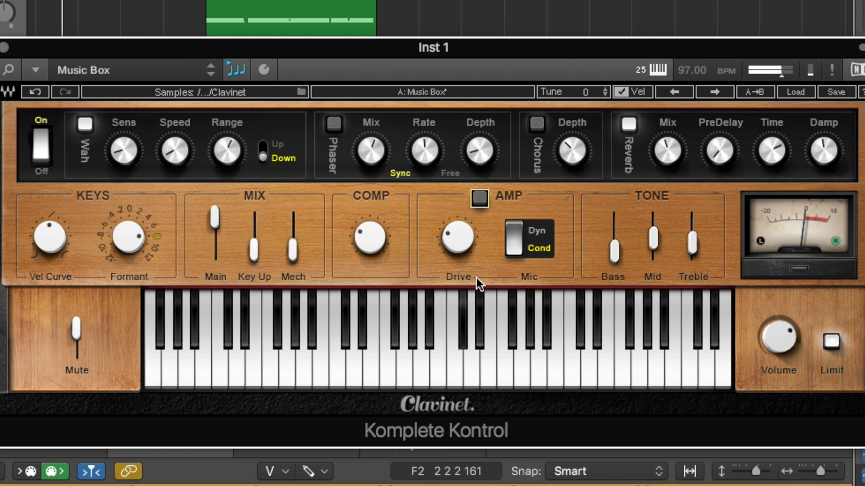
left_click_drag(468, 250, 482, 219)
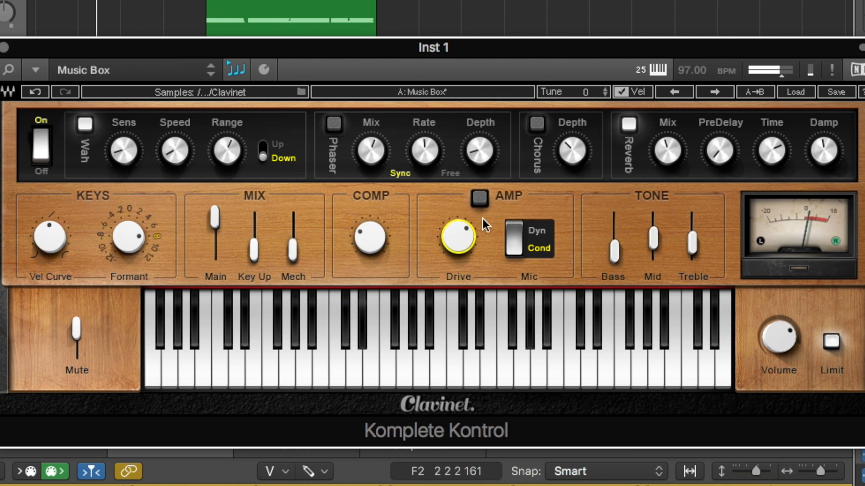
left_click(480, 198)
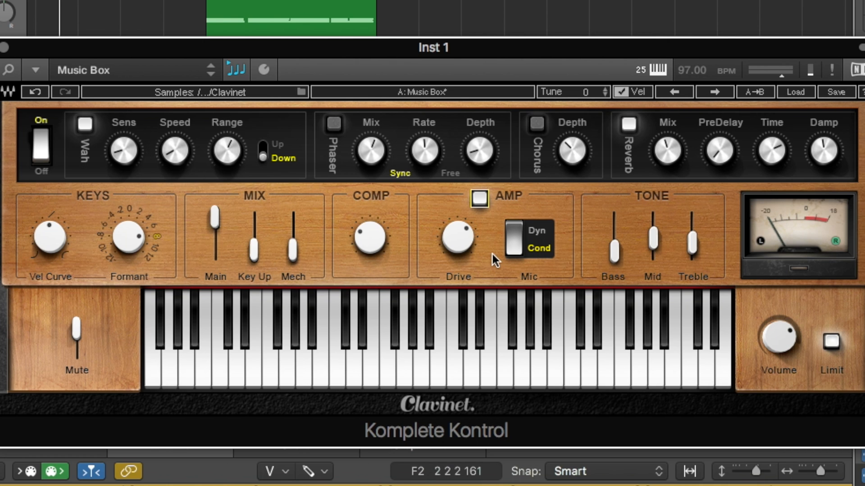
left_click(514, 238)
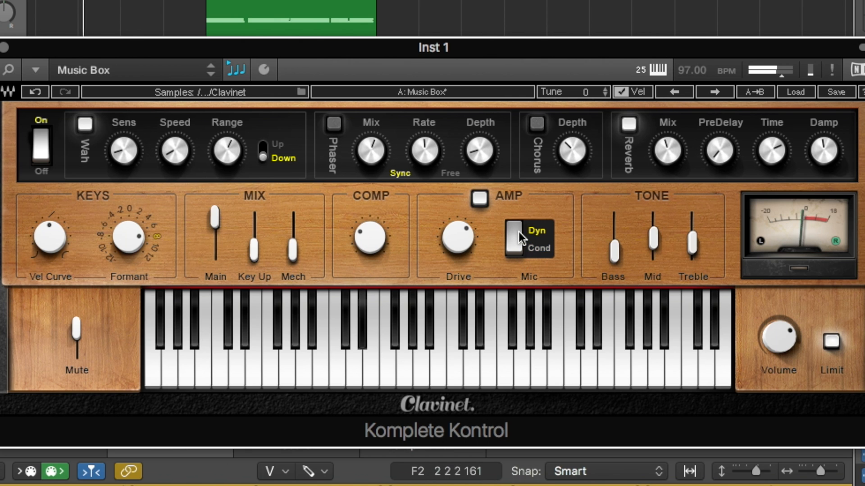
left_click(515, 246)
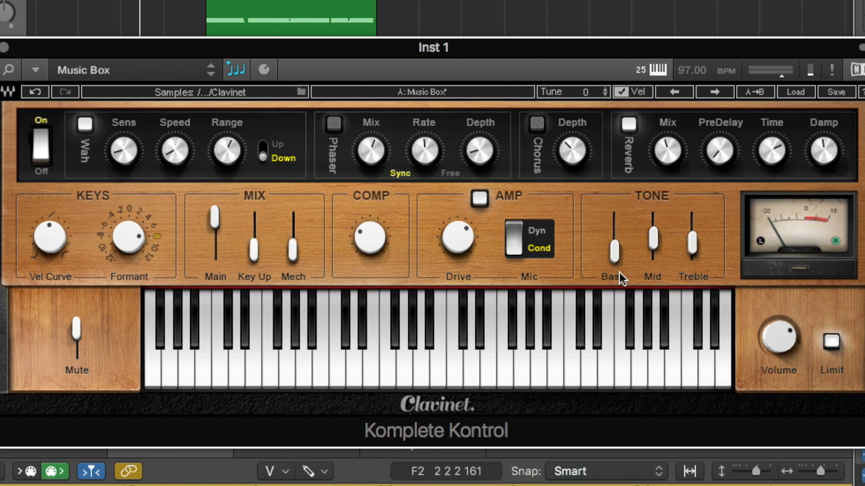
Step: Step forward through the Clavinet's presets from Default Preset to Cripple Flow, auditioning each during playback
left_click(718, 93)
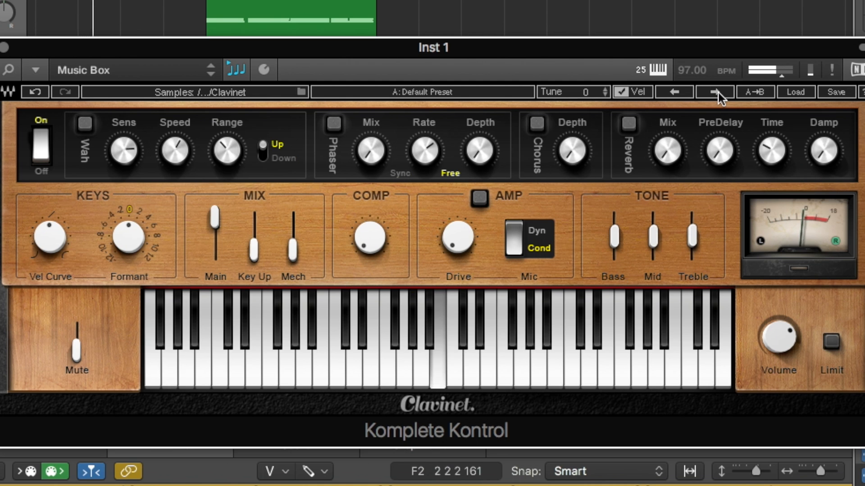
left_click(718, 93)
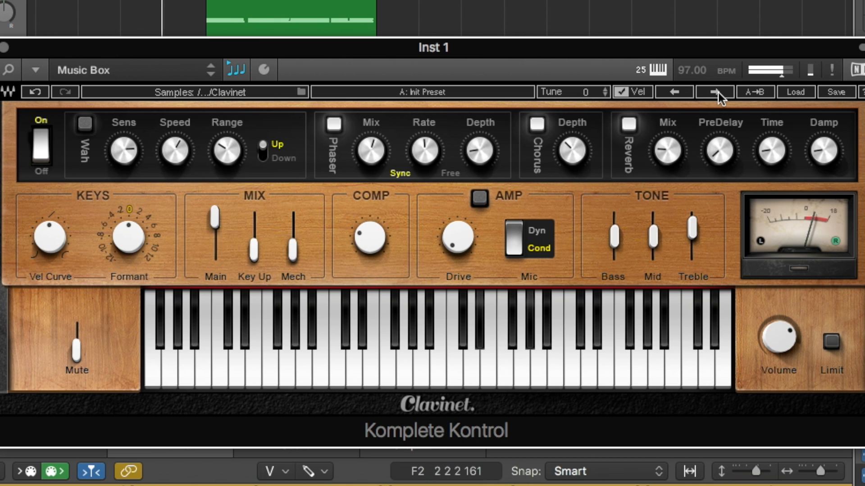
left_click(718, 93)
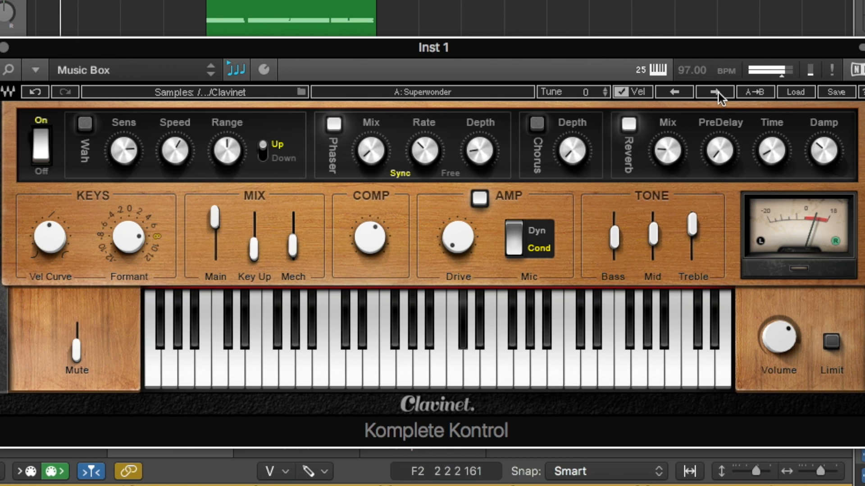
left_click(718, 93)
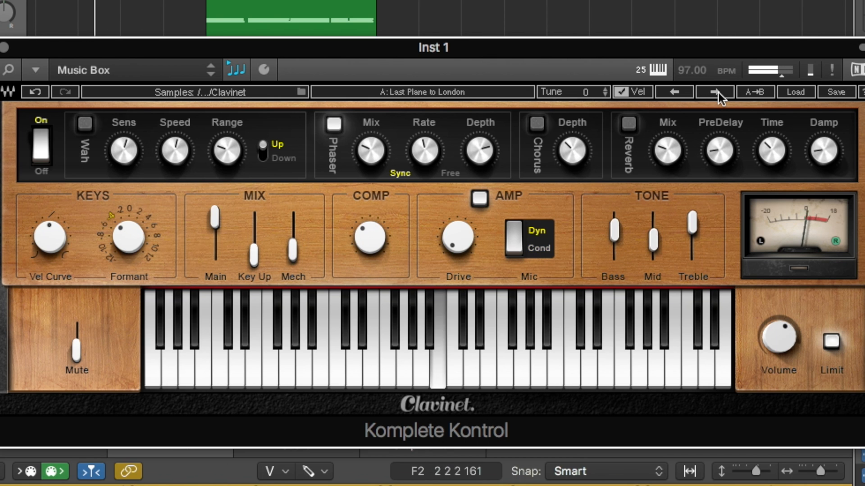
left_click(718, 93)
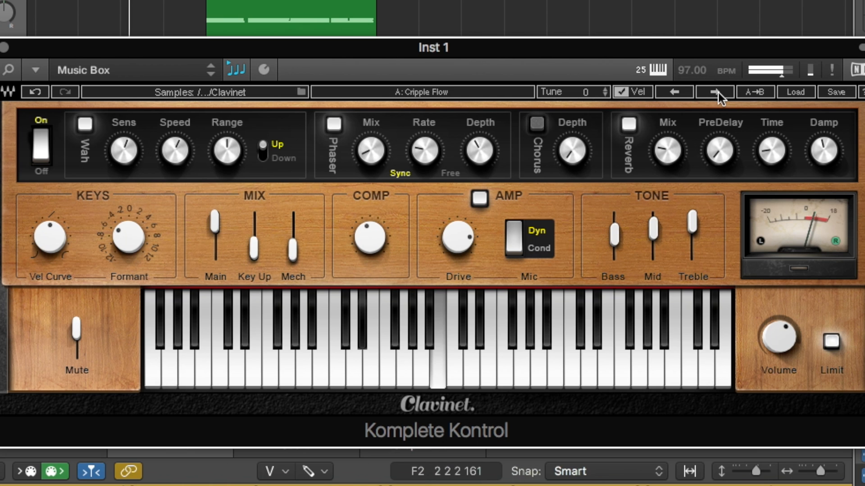